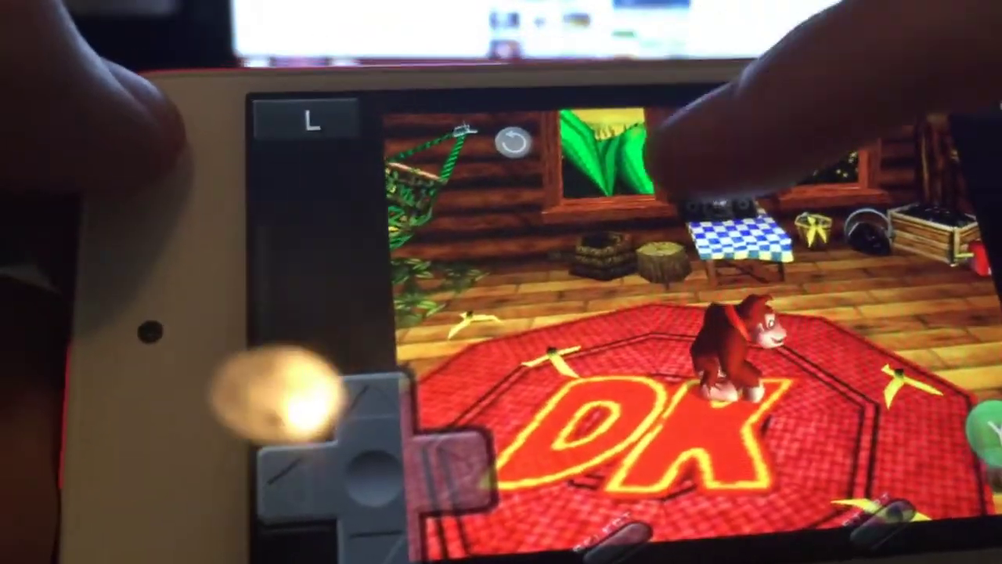
Select the n64.cfg overlay from the n64 folder under Input Options, then resume Donkey Kong 64
click(681, 172)
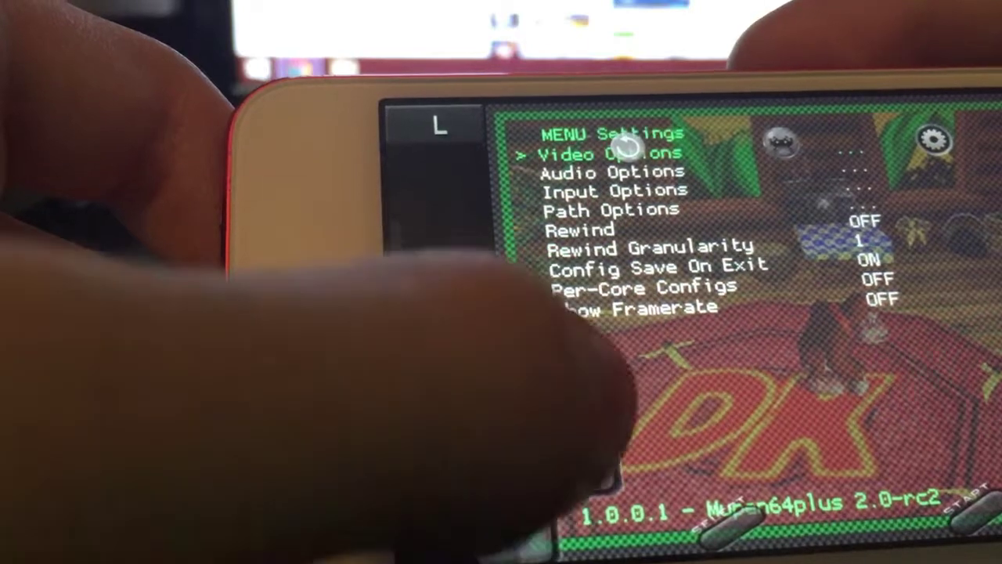
key(Down)
key(Down)
key(Return)
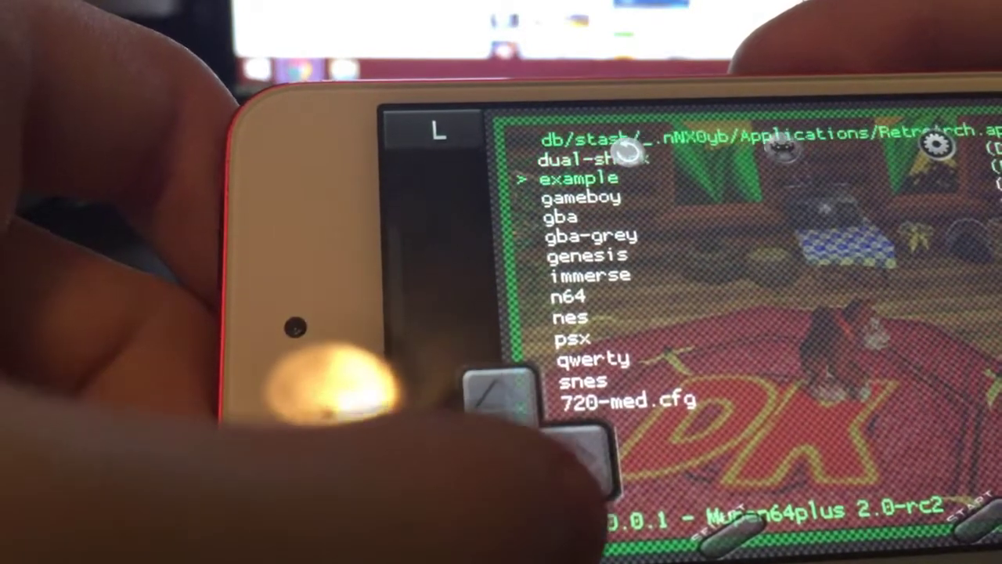
key(Down)
key(Down)
key(Down)
key(Return)
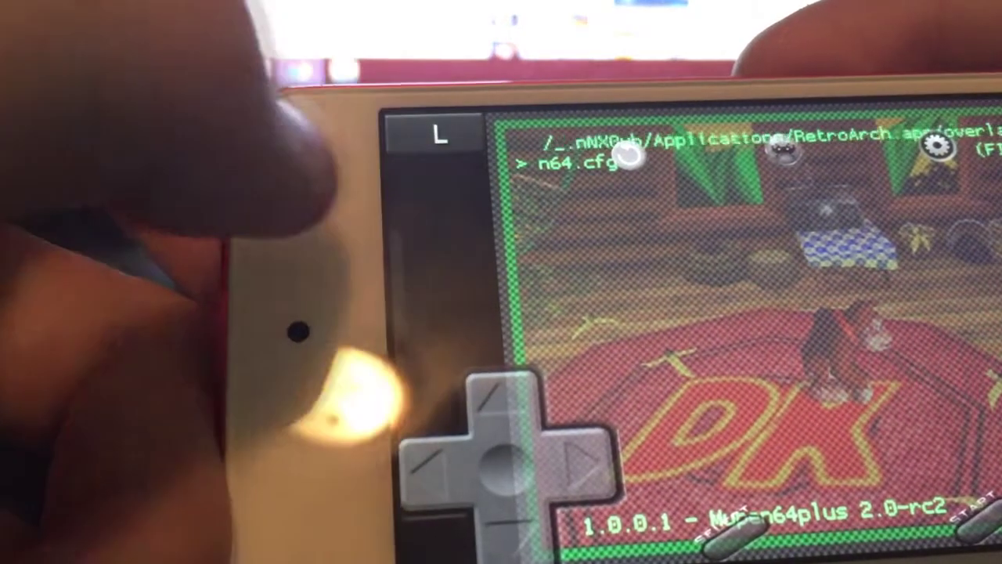
key(BackSpace)
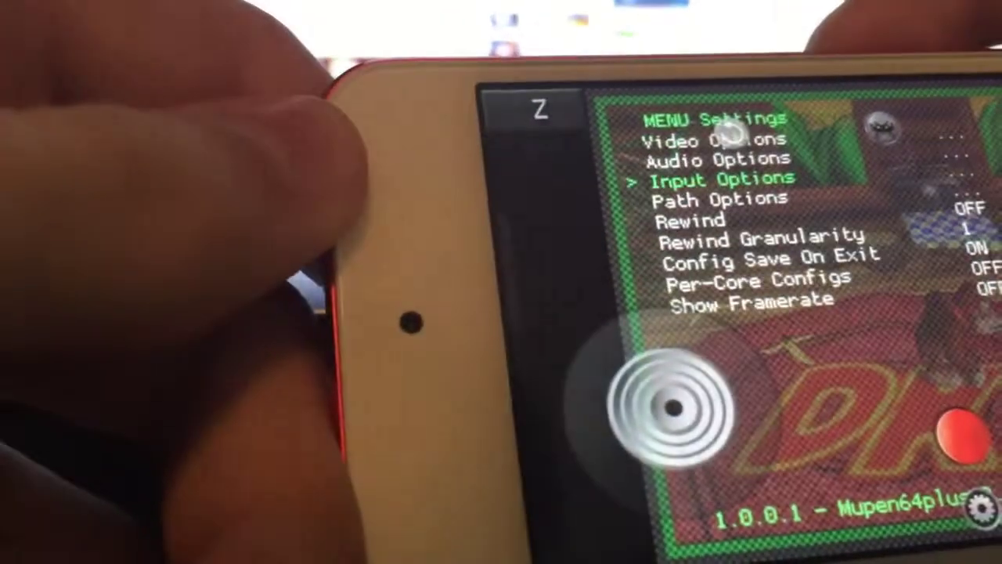
key(Escape)
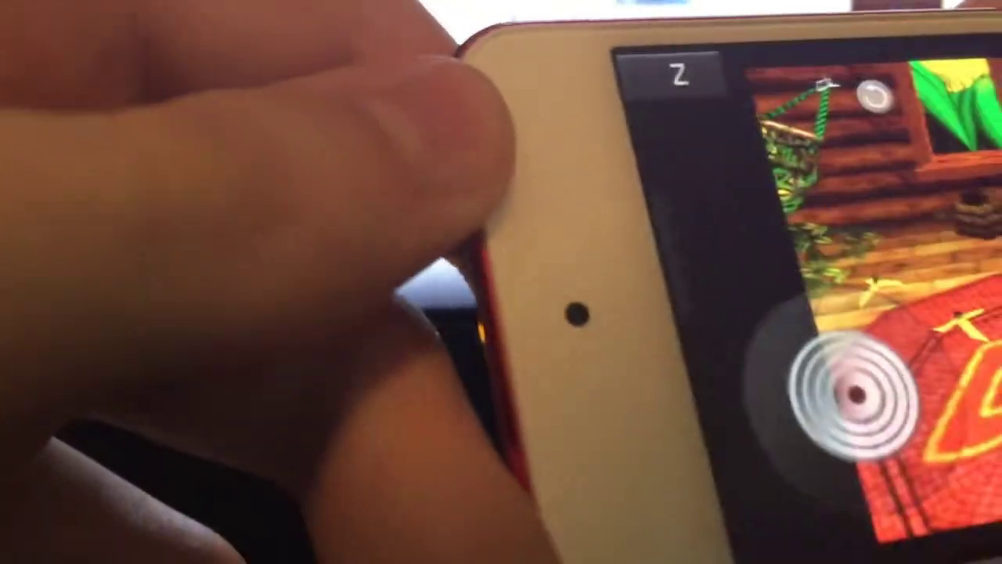